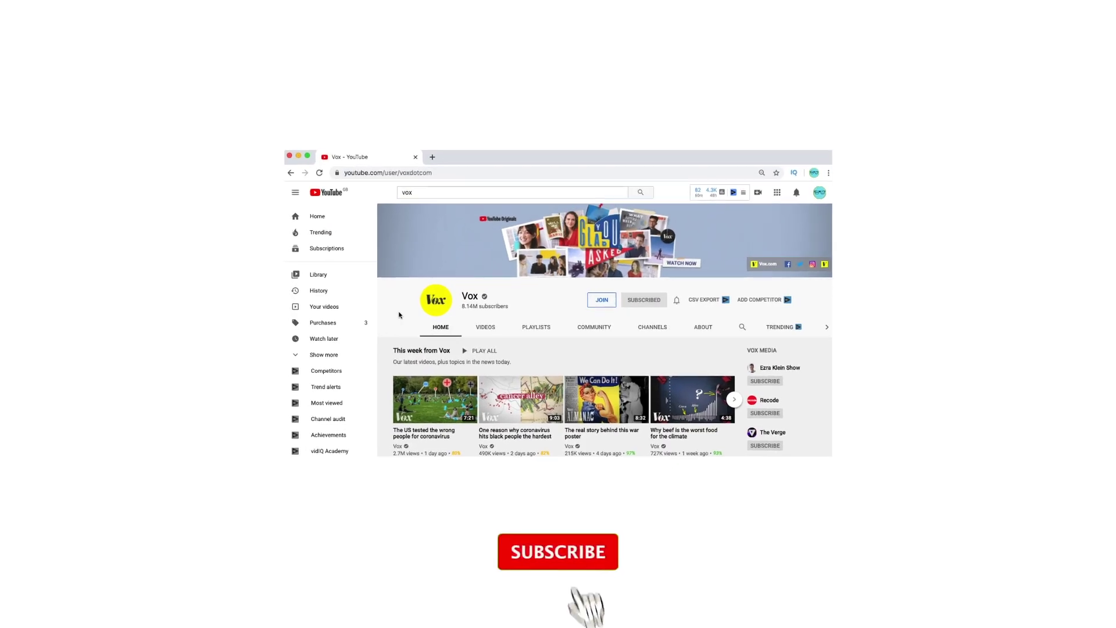
# Scroll the Vox channel page to the Vox Atlas row and play 'How wildlife trade is linked to coronavirus'
pyautogui.scroll(-3, 391, 315)
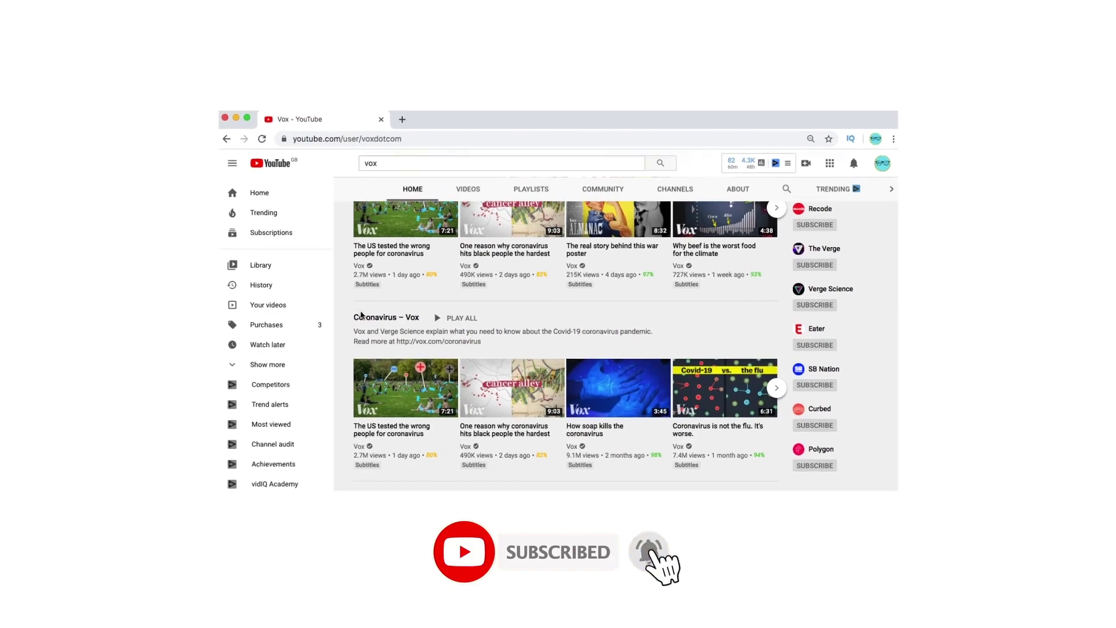
pyautogui.scroll(-10, 361, 314)
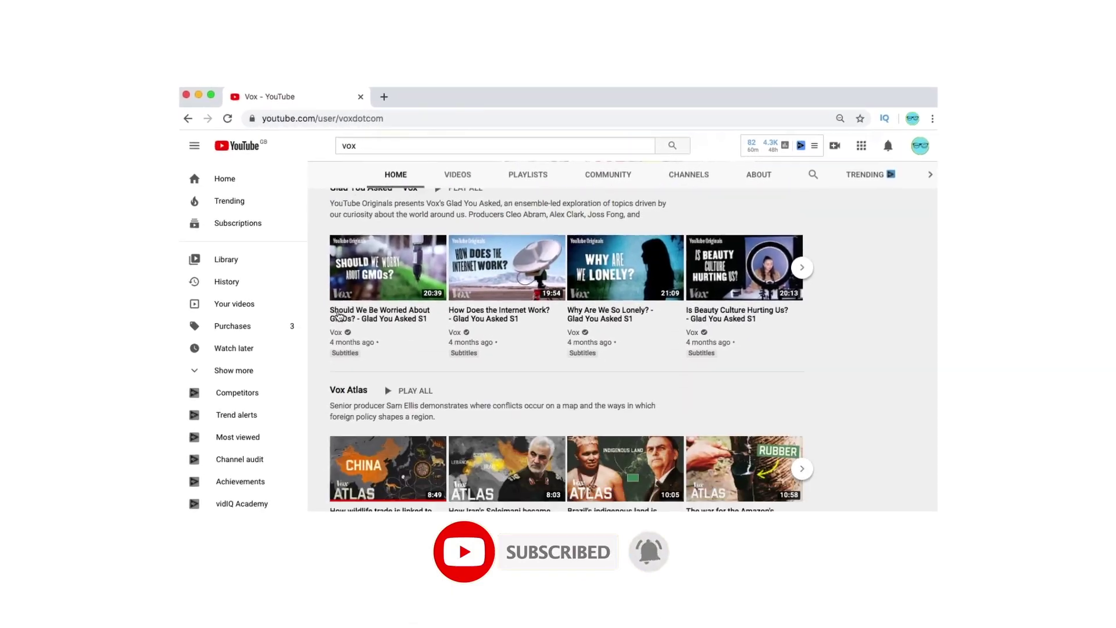
pyautogui.scroll(-4, 330, 315)
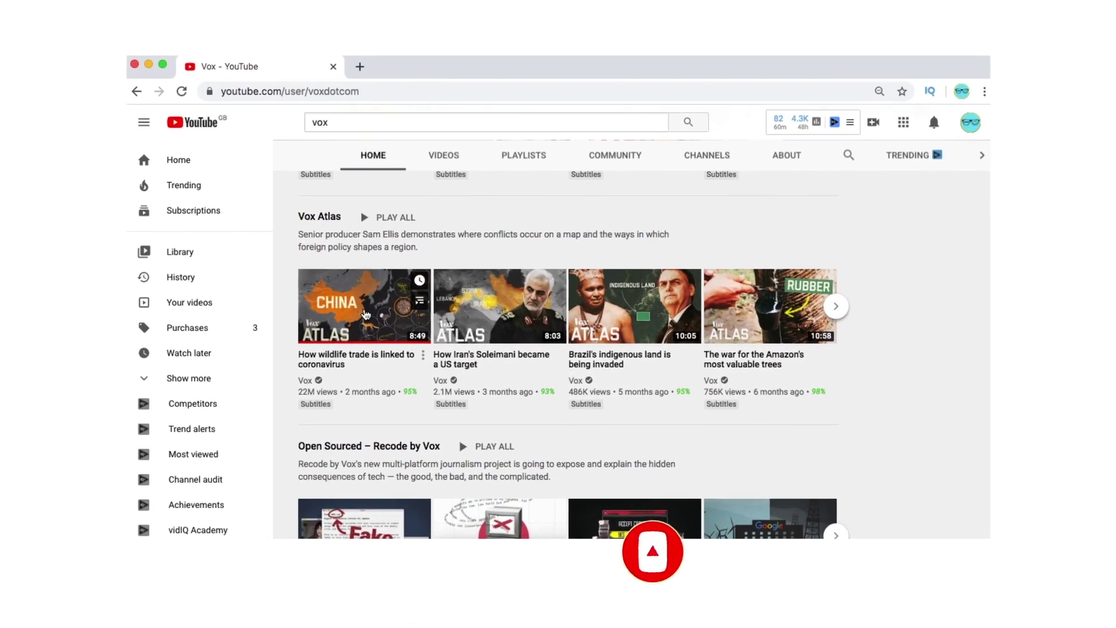
pyautogui.click(361, 315)
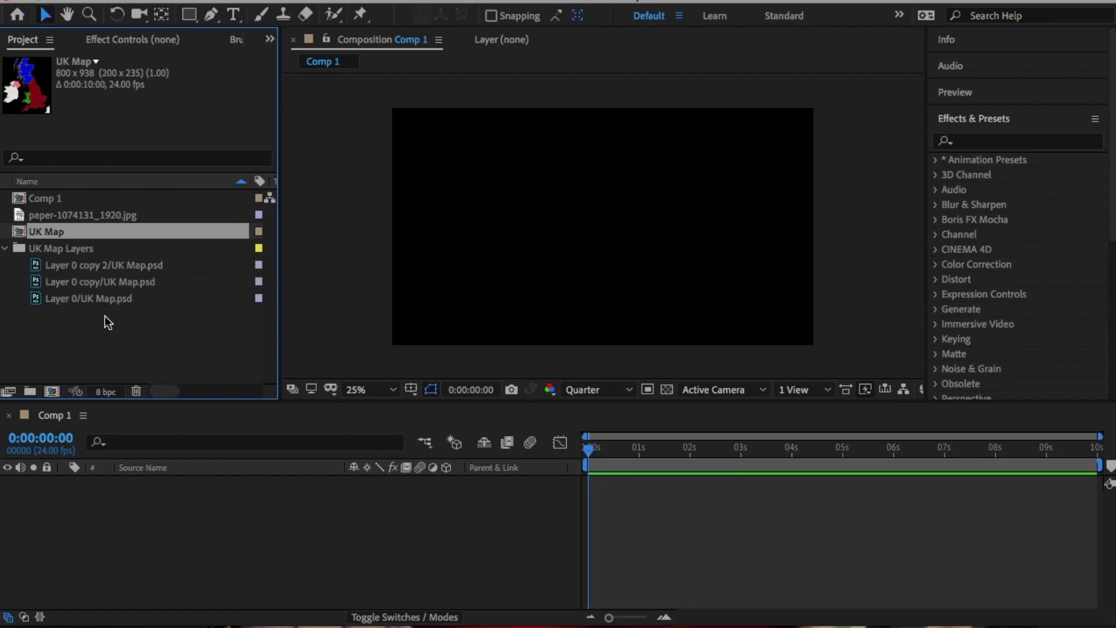
# Preview the Layer 0, Layer 0 copy and Layer 0 copy 2 map images
pyautogui.click(110, 298)
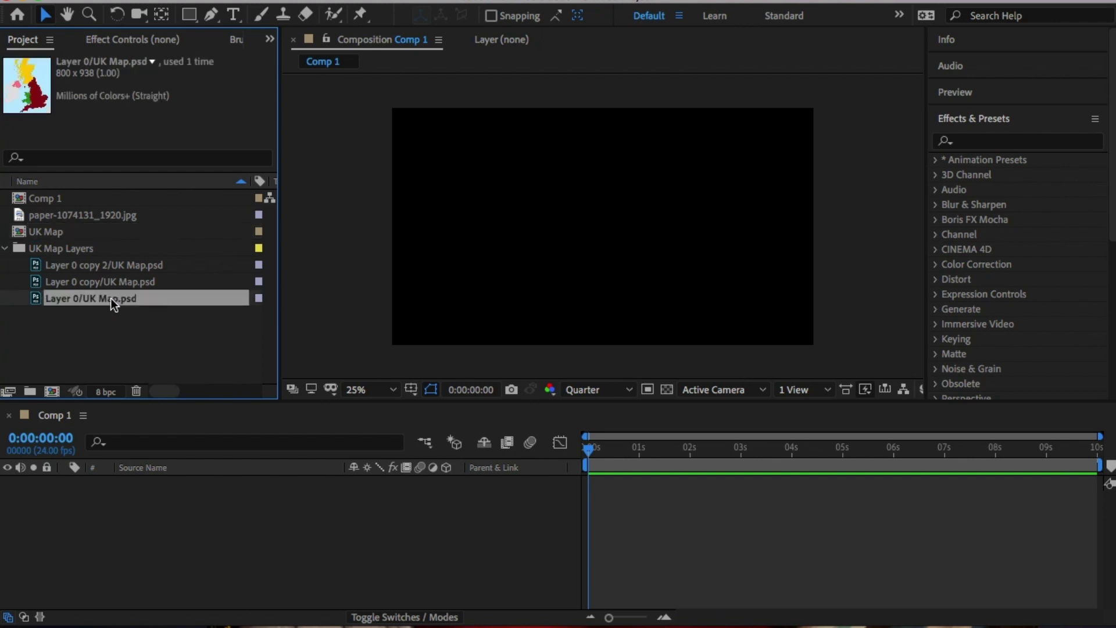
pyautogui.click(117, 282)
pyautogui.click(124, 268)
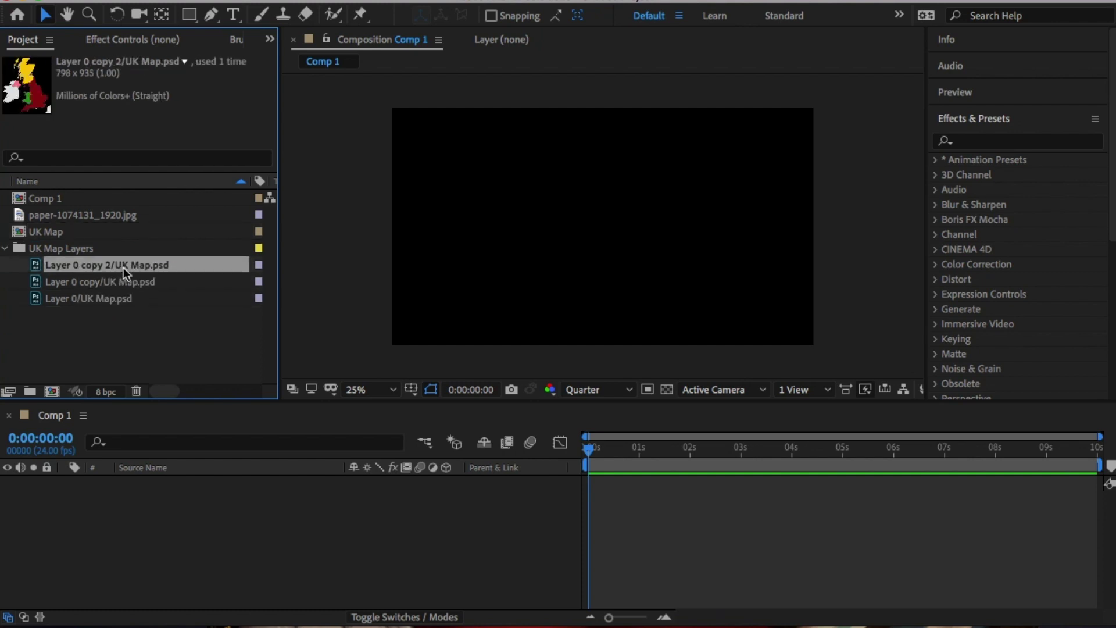
pyautogui.click(120, 276)
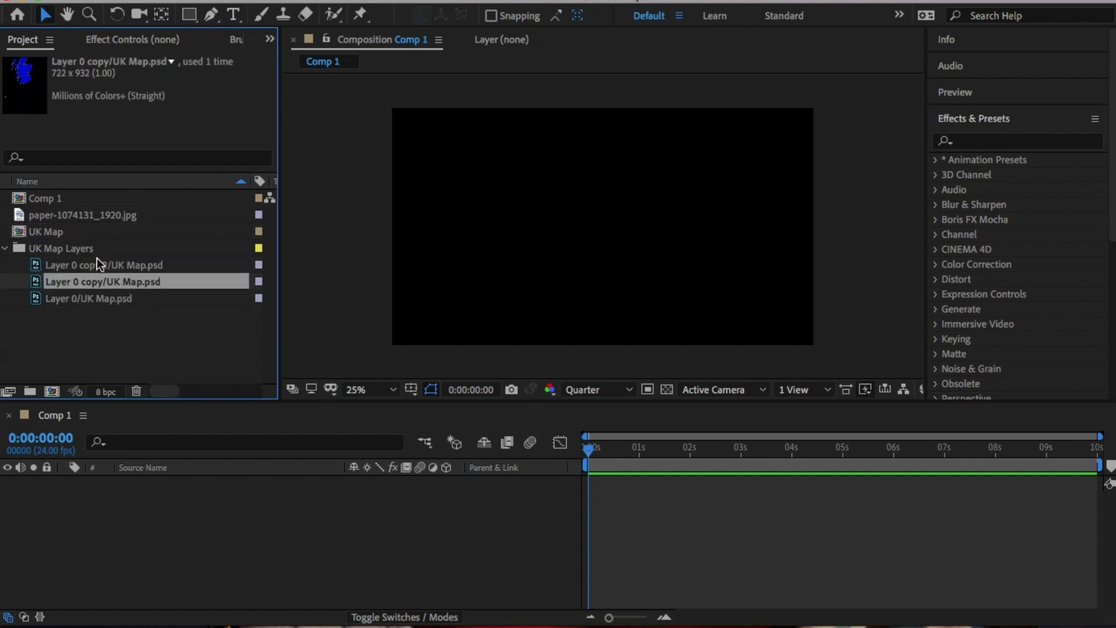
# Collapse the UK Map Layers folder and add the UK Map composition to Comp 1
pyautogui.click(7, 249)
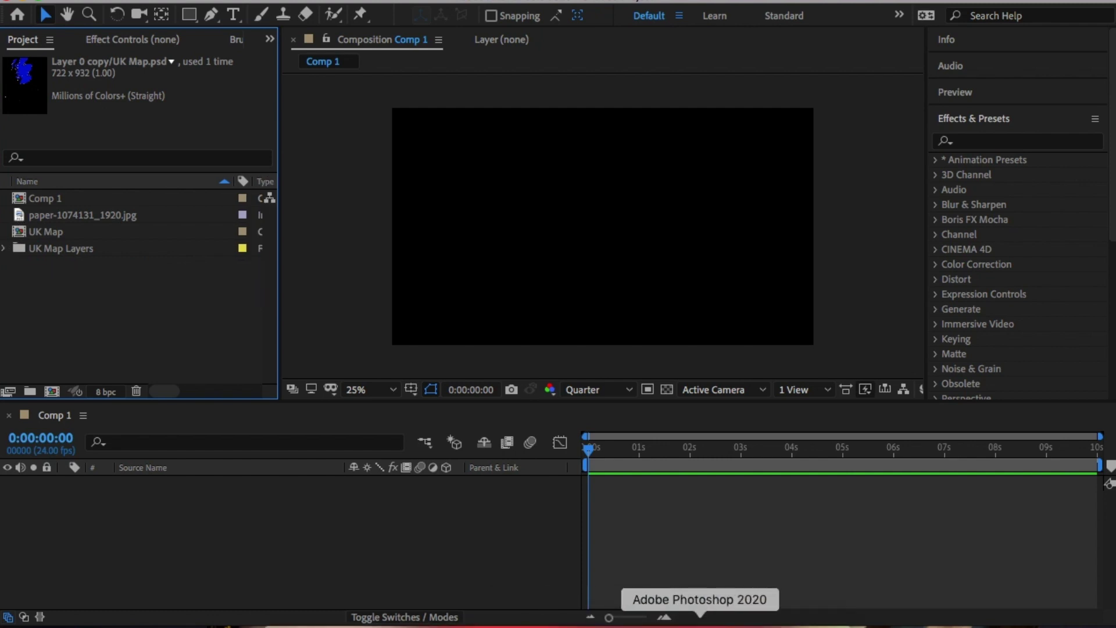
pyautogui.click(26, 237)
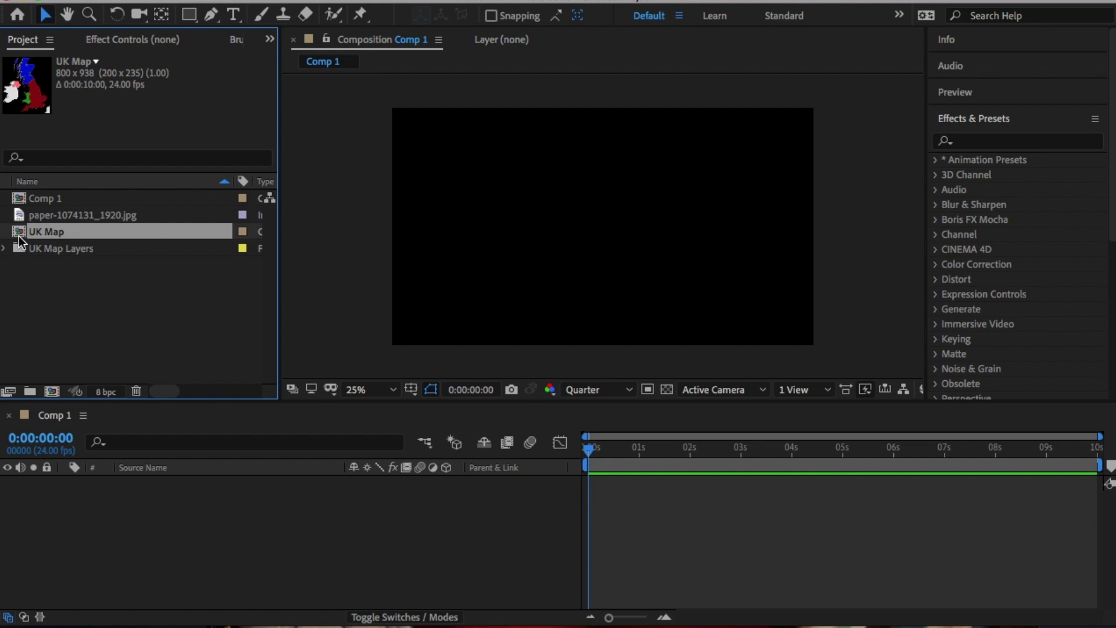
pyautogui.moveTo(19, 240); pyautogui.dragTo(156, 499)
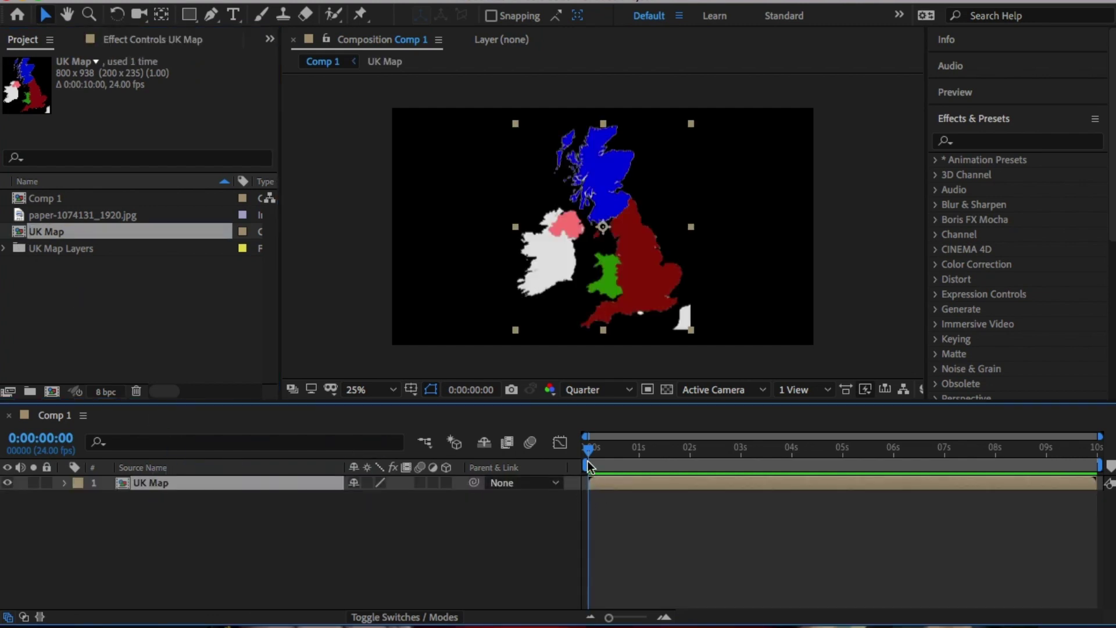
# Scale the UK Map layer down to 97% and collapse its properties
pyautogui.click(323, 533)
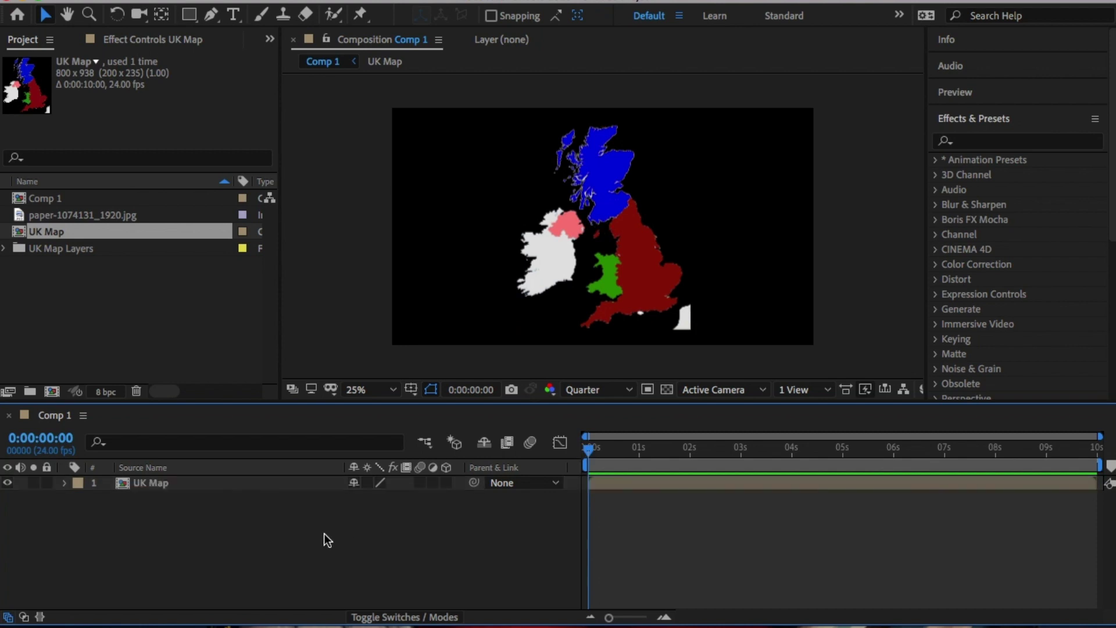
pyautogui.click(292, 486)
pyautogui.press('s')
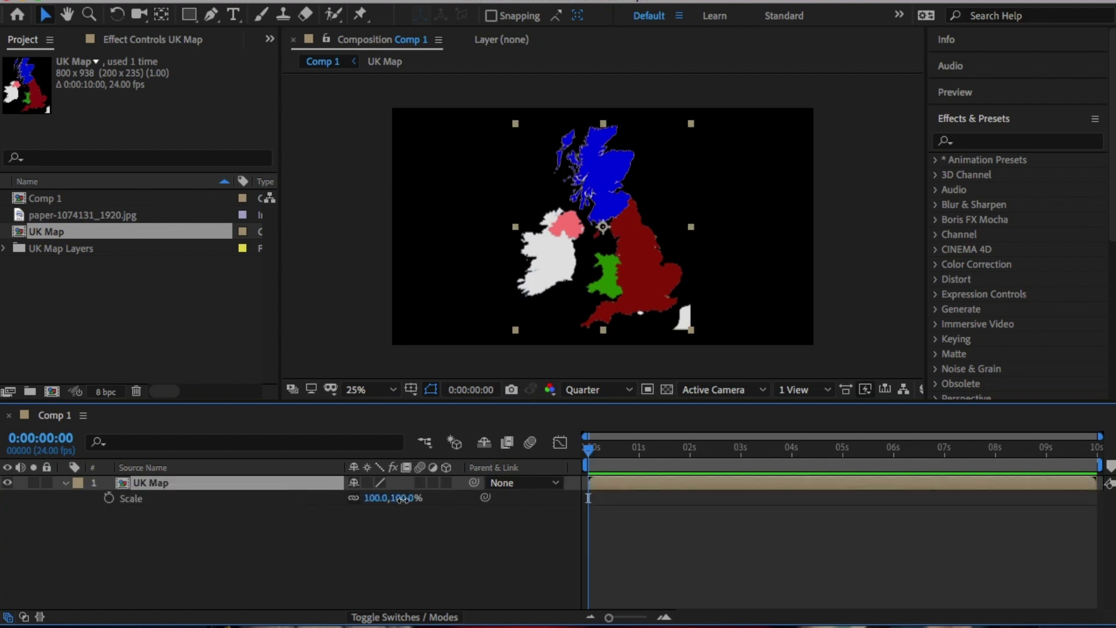
pyautogui.moveTo(400, 498)
pyautogui.mouseDown()
pyautogui.moveTo(413, 499)
pyautogui.moveTo(401, 499)
pyautogui.mouseUp()
pyautogui.click(461, 562)
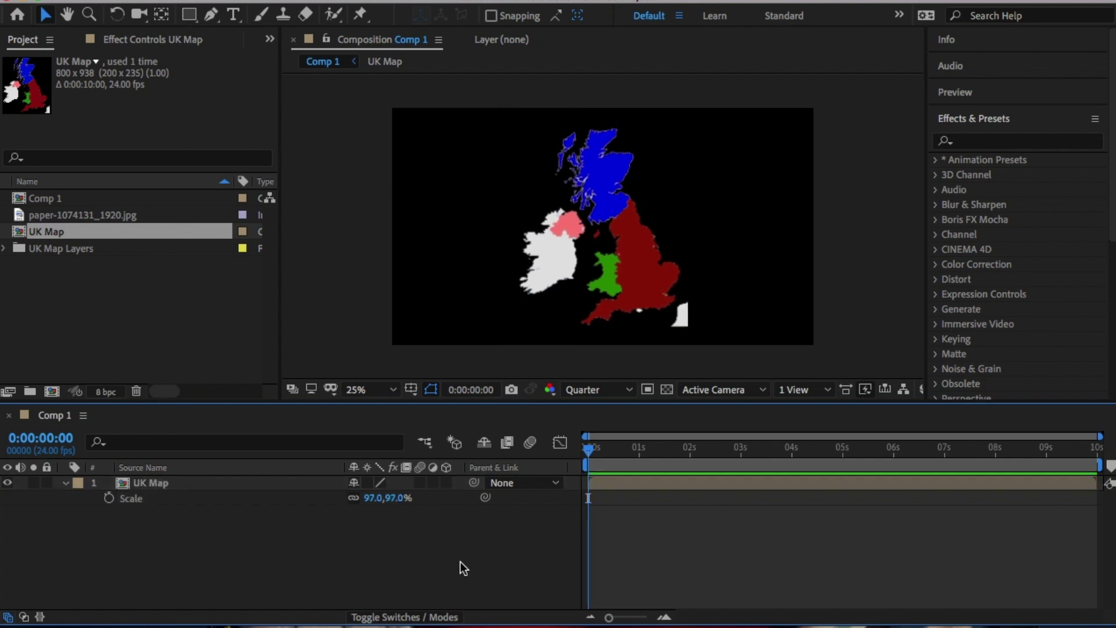
pyautogui.click(124, 484)
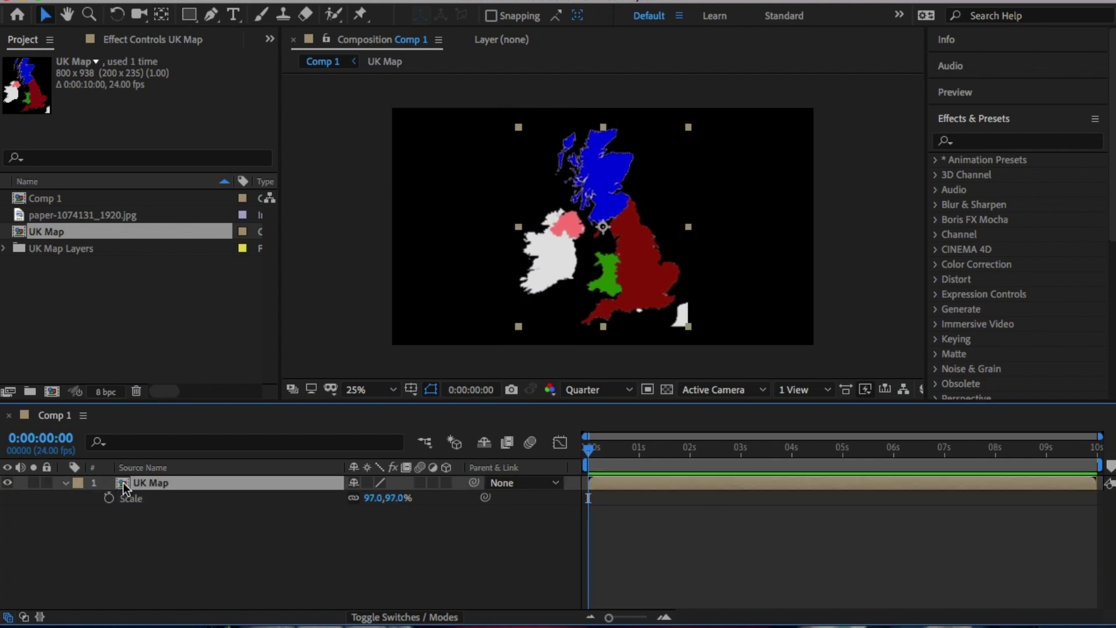
pyautogui.click(65, 484)
pyautogui.click(218, 587)
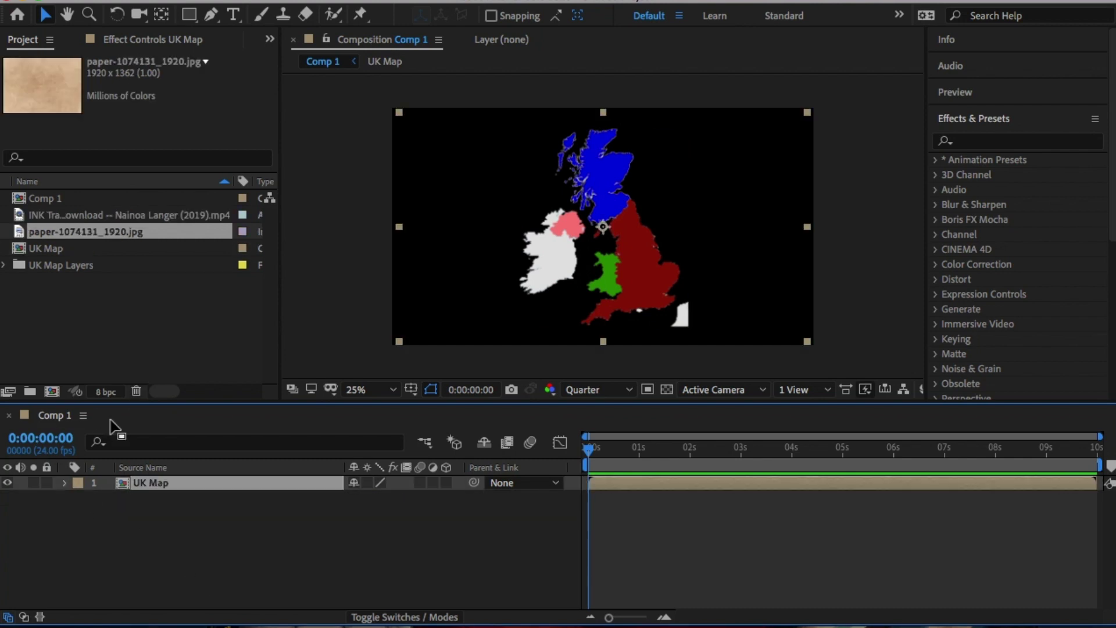
# Place the paper texture under UK Map, set UK Map to Overlay mode, and duplicate it
pyautogui.click(248, 542)
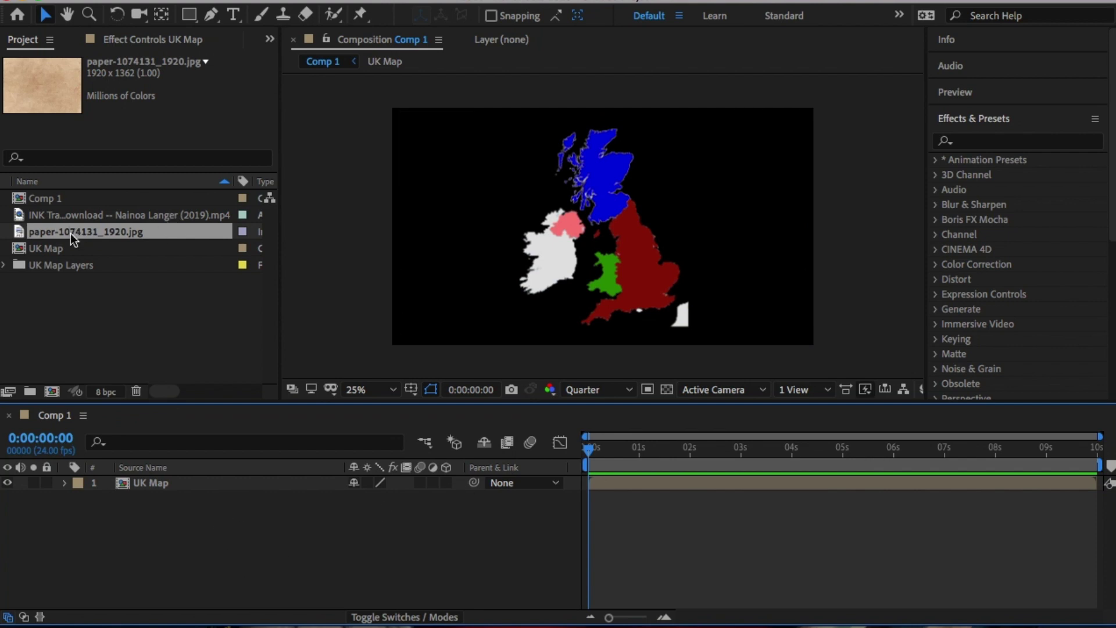
pyautogui.moveTo(71, 233); pyautogui.dragTo(248, 536)
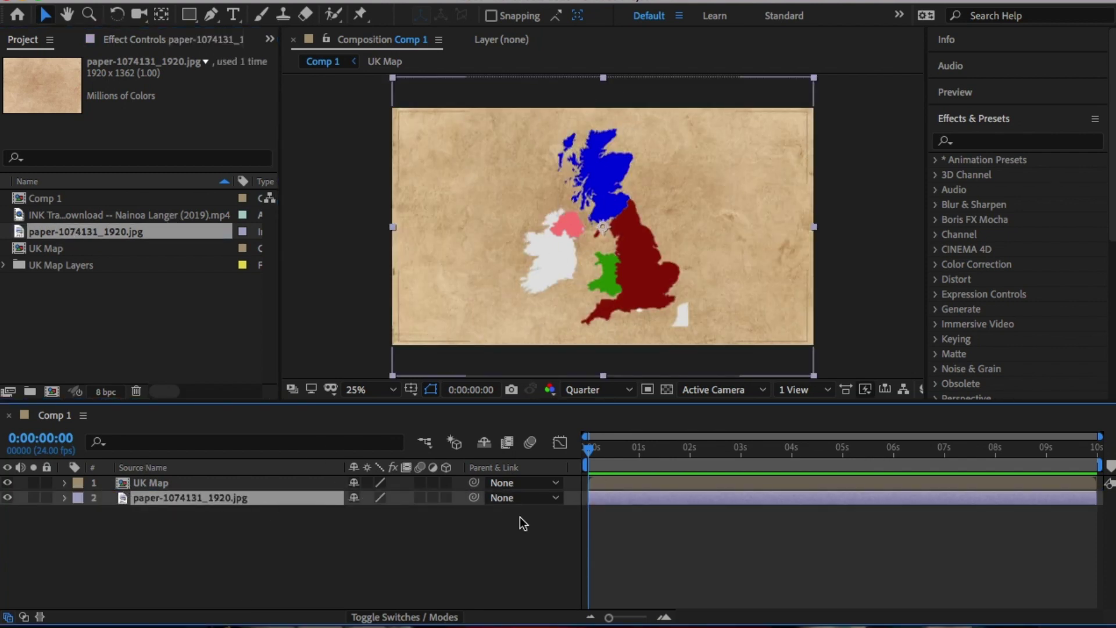
pyautogui.click(424, 617)
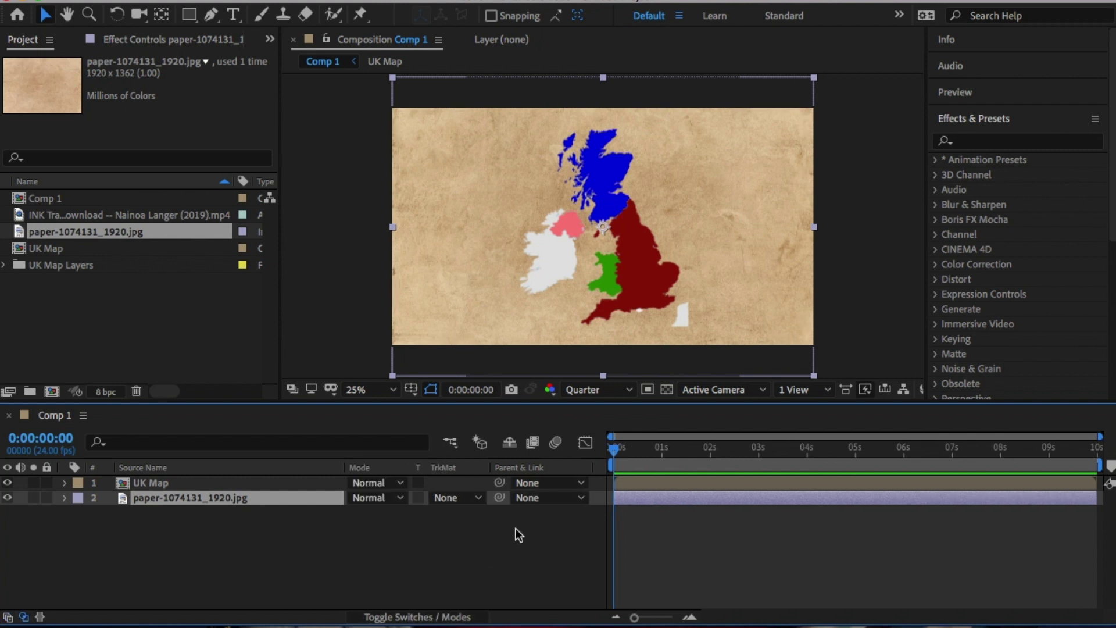
pyautogui.click(394, 484)
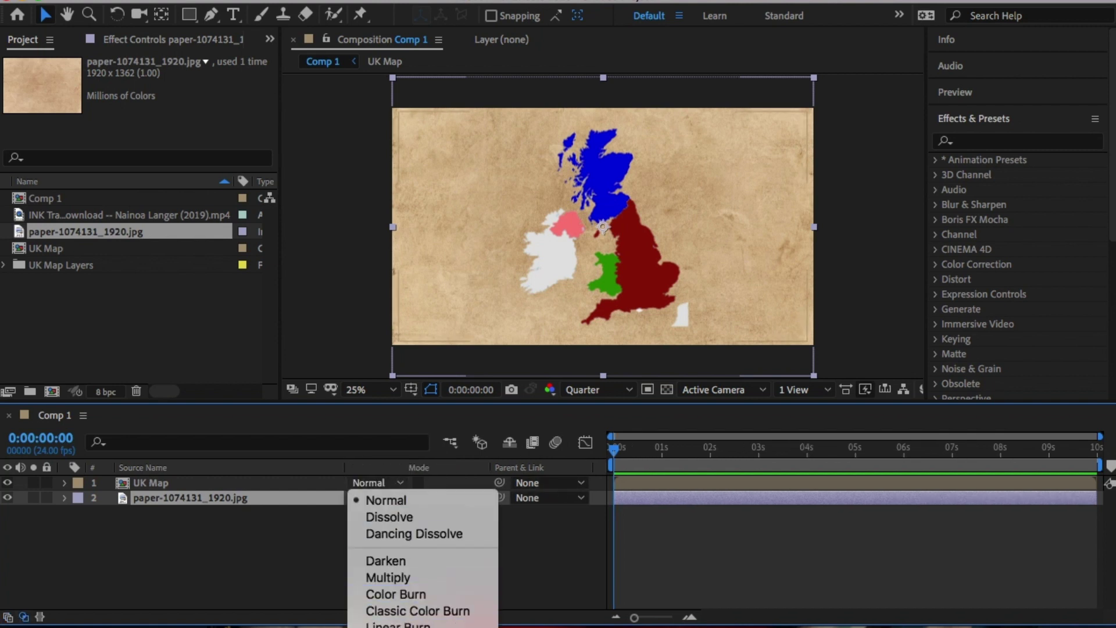
pyautogui.scroll(-5, 427, 581)
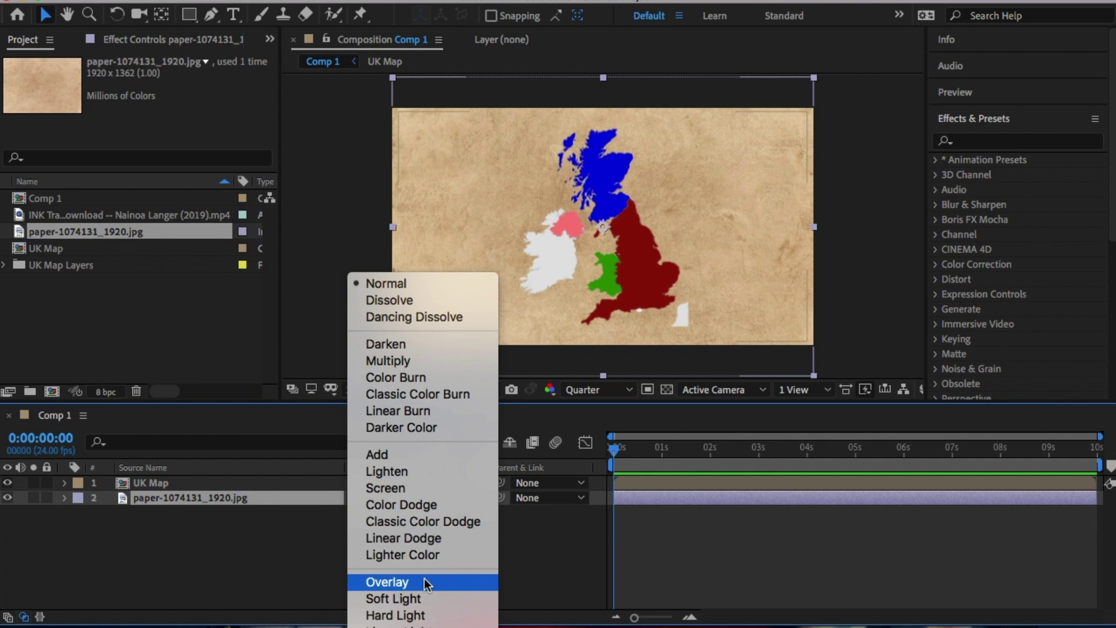
pyautogui.click(427, 582)
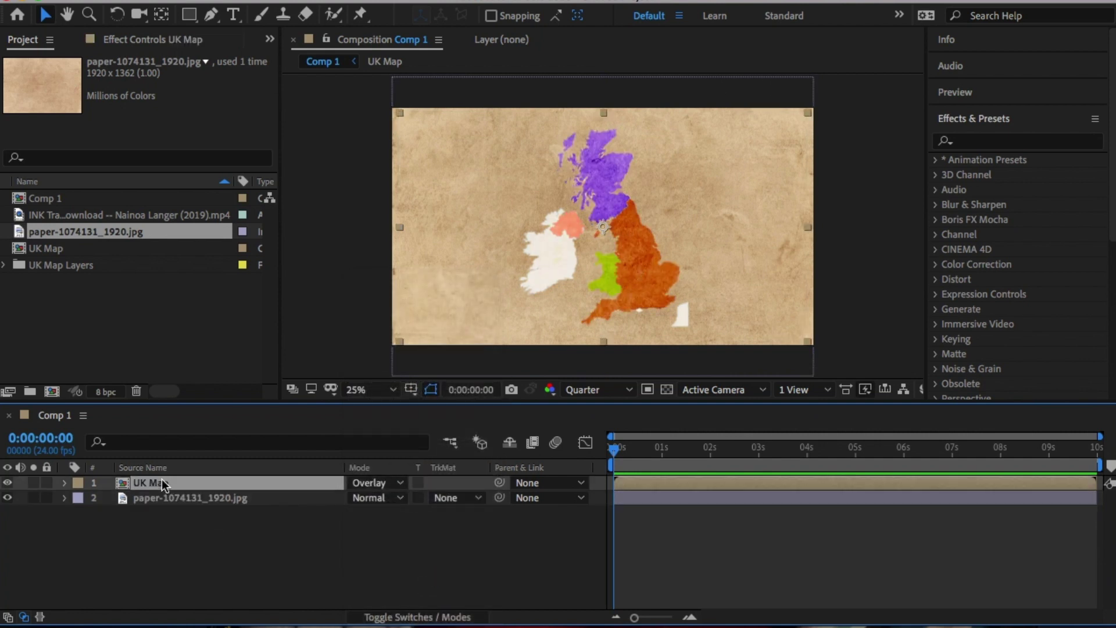
pyautogui.hotkey('ctrl', 'd')
# Nest both UK Map layers and the paper into Pre-comp 1, then add the INK Transition clip above
pyautogui.click(237, 536)
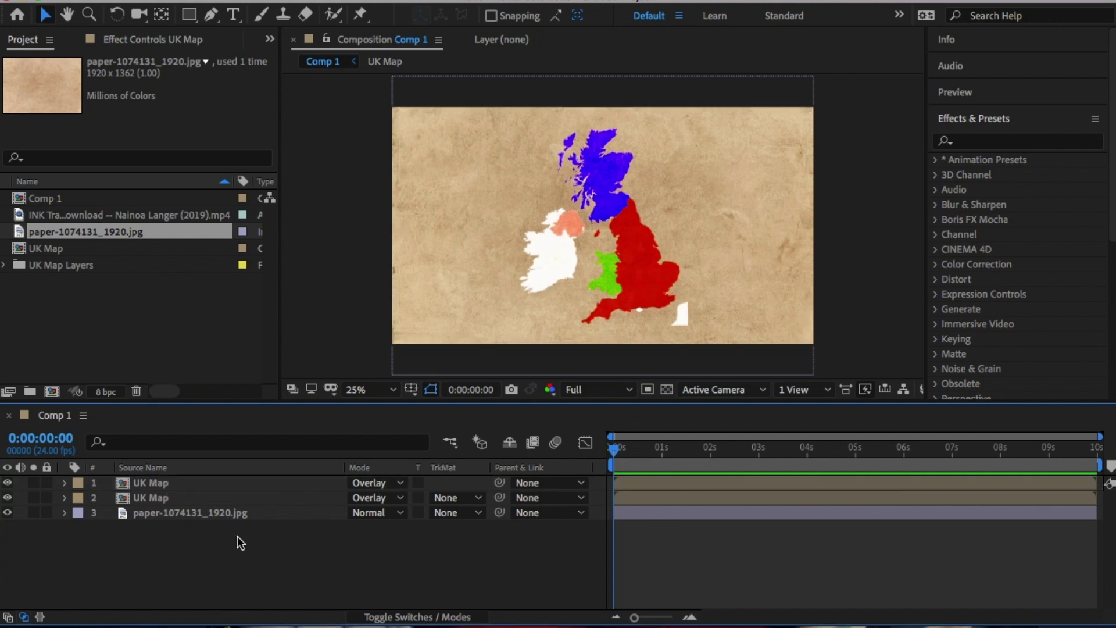
pyautogui.click(176, 511)
pyautogui.hotkey('ctrl', 'a')
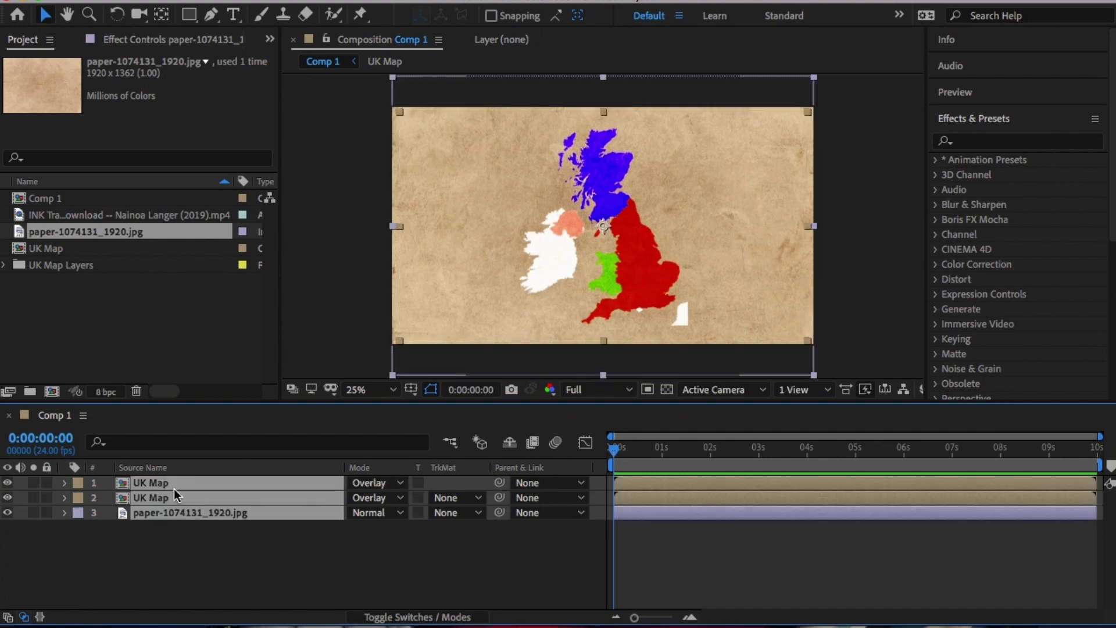
pyautogui.rightClick(173, 488)
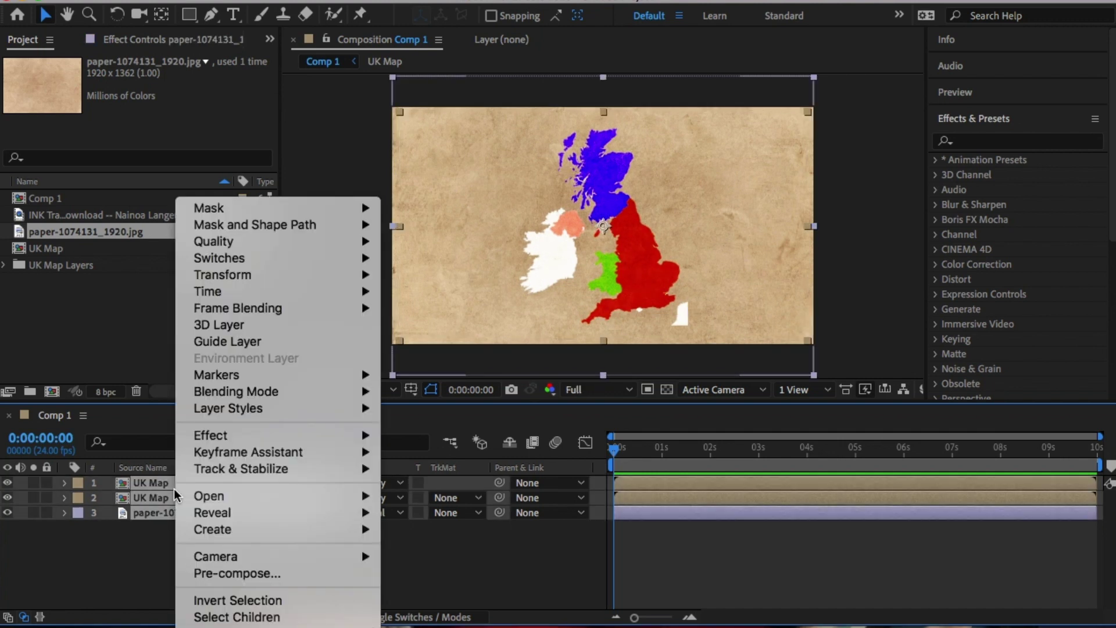
pyautogui.click(285, 574)
pyautogui.click(703, 355)
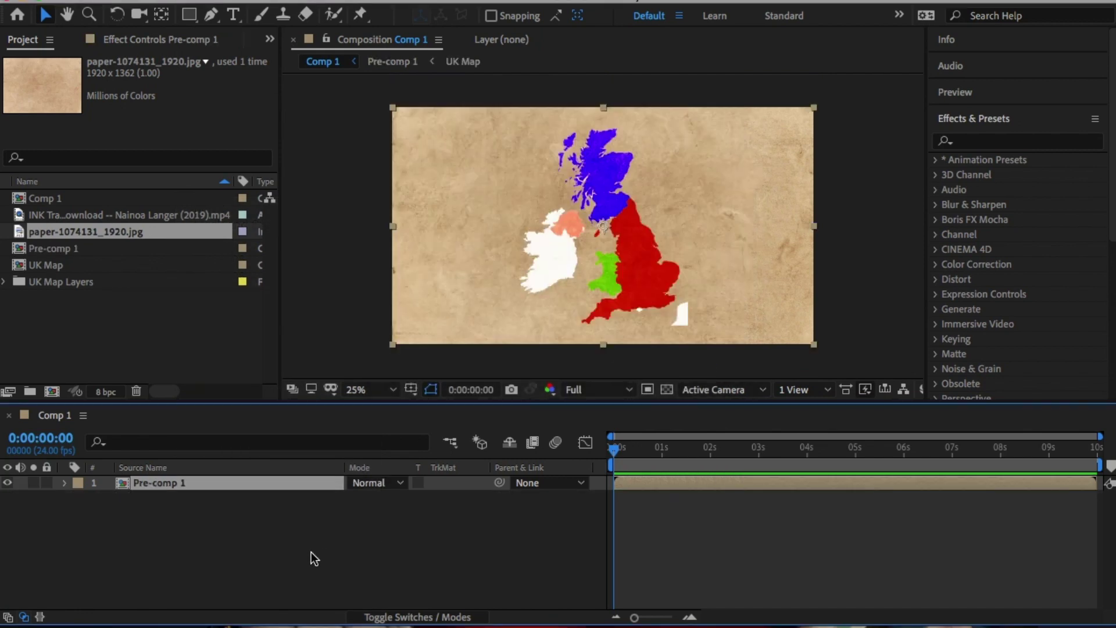
pyautogui.moveTo(127, 214)
pyautogui.mouseDown()
pyautogui.moveTo(163, 439)
pyautogui.moveTo(223, 452)
pyautogui.mouseUp()
# Enlarge the INK Transition layer to 180% and shift it earlier in the timeline
pyautogui.press('s')
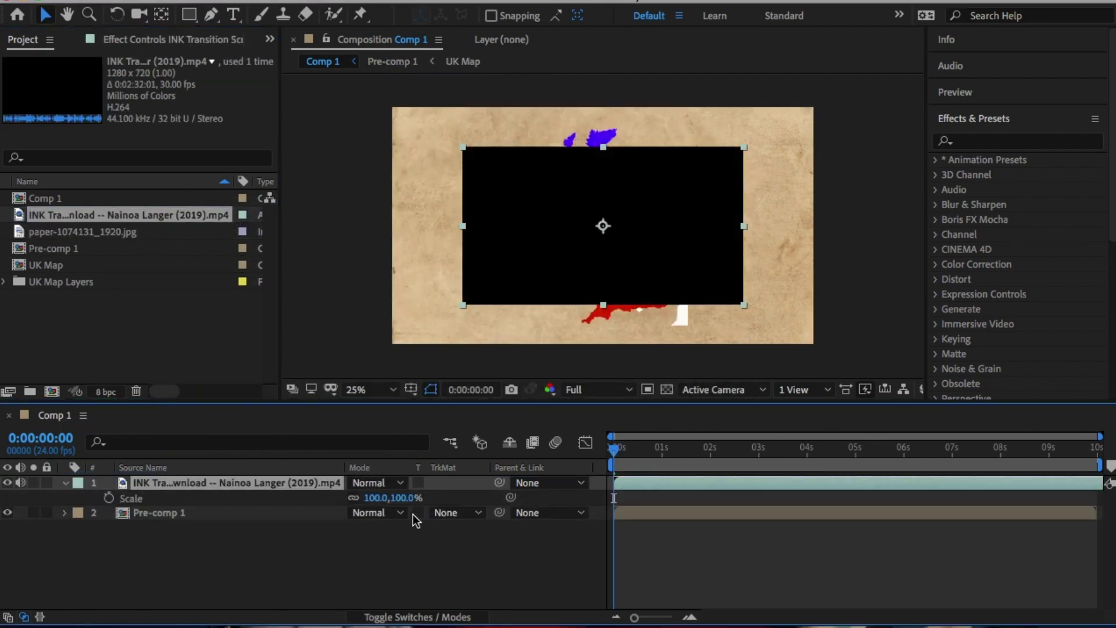
pyautogui.moveTo(378, 497); pyautogui.dragTo(455, 501)
pyautogui.moveTo(1093, 482)
pyautogui.mouseDown()
pyautogui.moveTo(1073, 508)
pyautogui.moveTo(970, 489)
pyautogui.moveTo(589, 529)
pyautogui.moveTo(773, 505)
pyautogui.mouseUp()
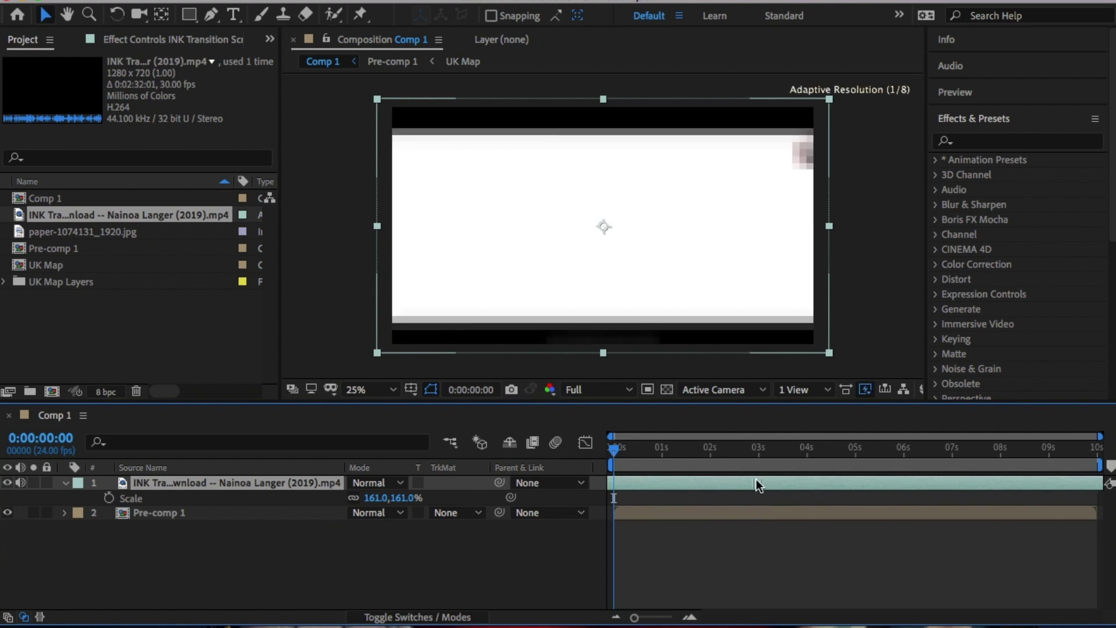
pyautogui.moveTo(384, 498); pyautogui.dragTo(406, 564)
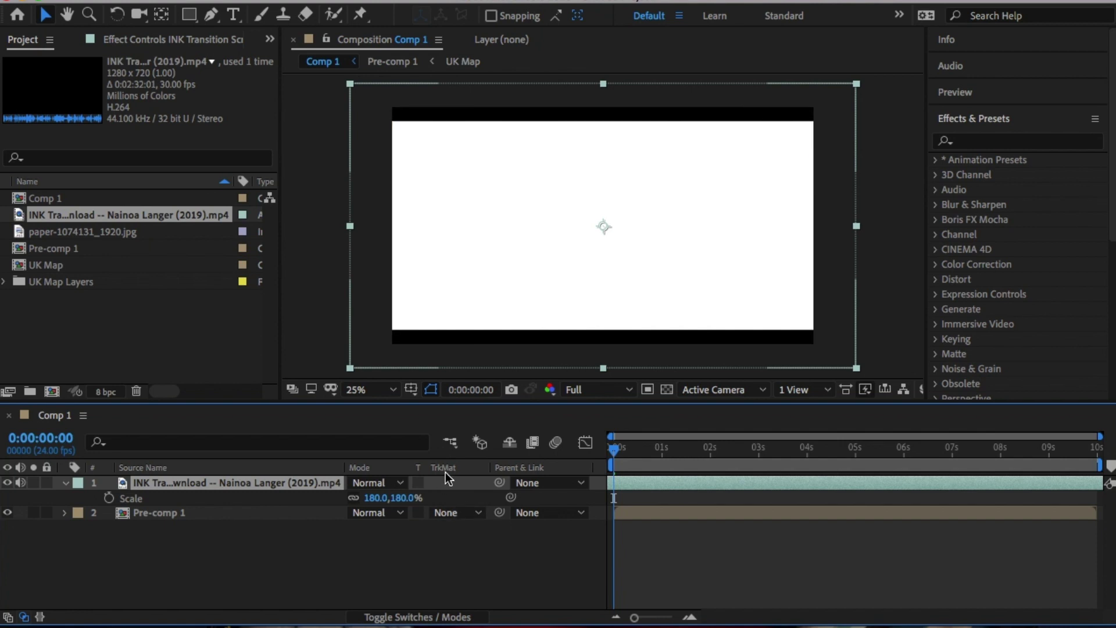
pyautogui.click(459, 512)
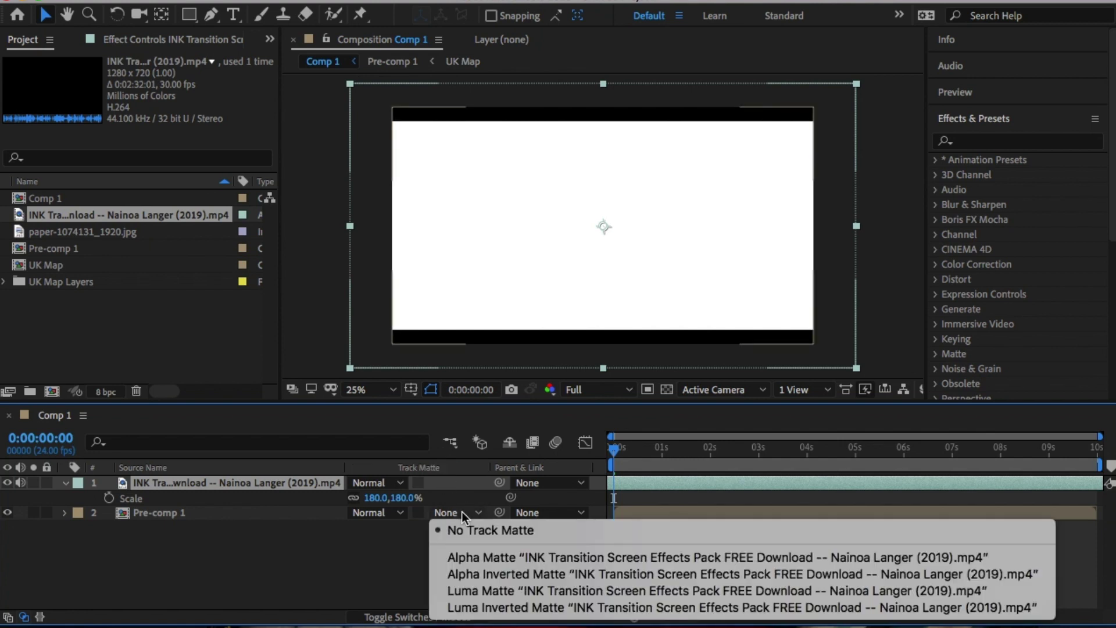
# Give Pre-comp 1 a Luma Inverted Matte, add paper beneath, and cut the ink clip at 0:00:03:07
pyautogui.click(604, 609)
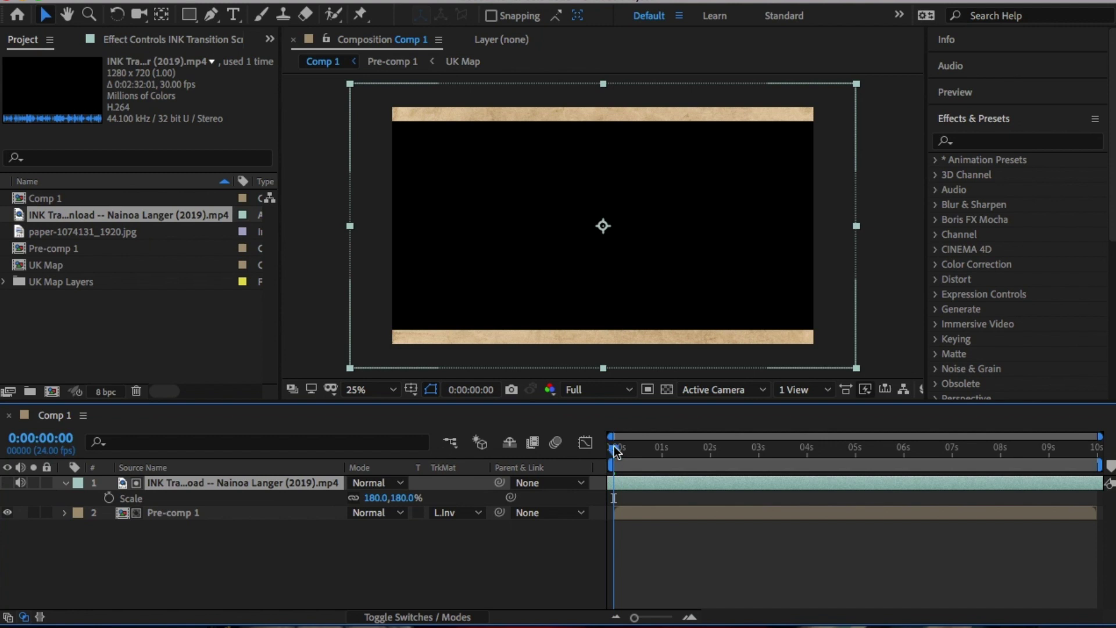
pyautogui.moveTo(615, 451); pyautogui.dragTo(746, 448)
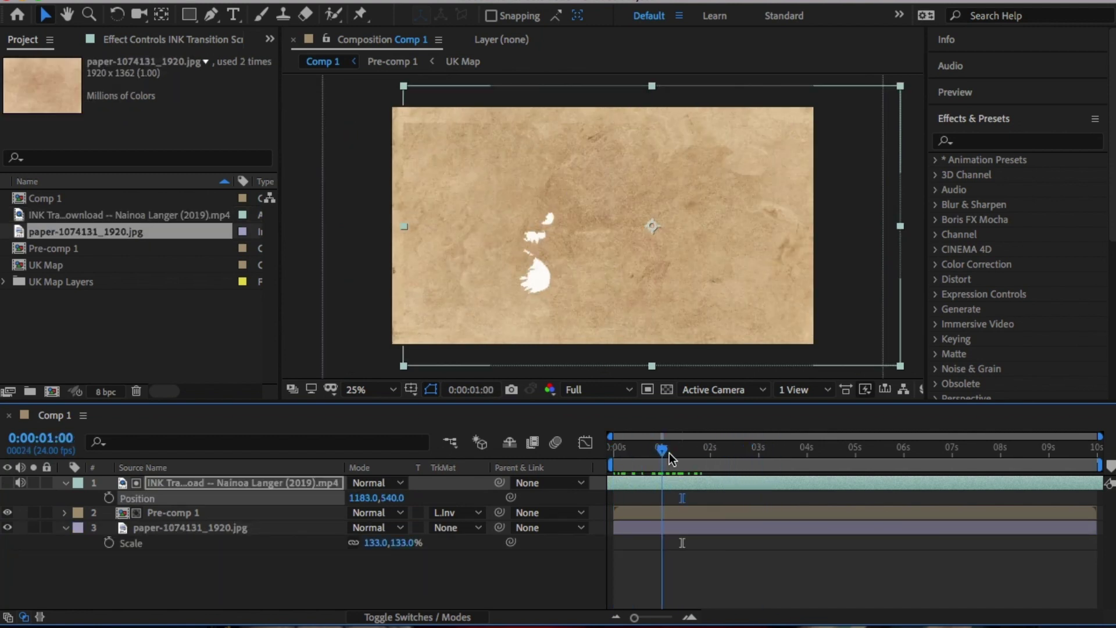
pyautogui.moveTo(662, 448); pyautogui.dragTo(766, 454)
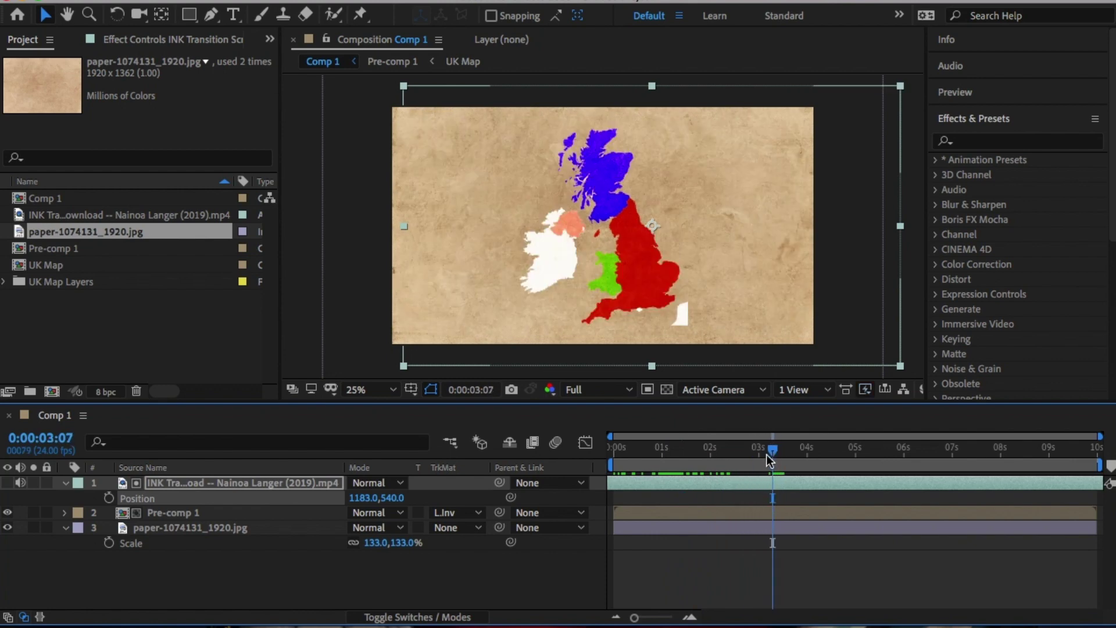
pyautogui.hotkey('ctrl', 'shift', 'd')
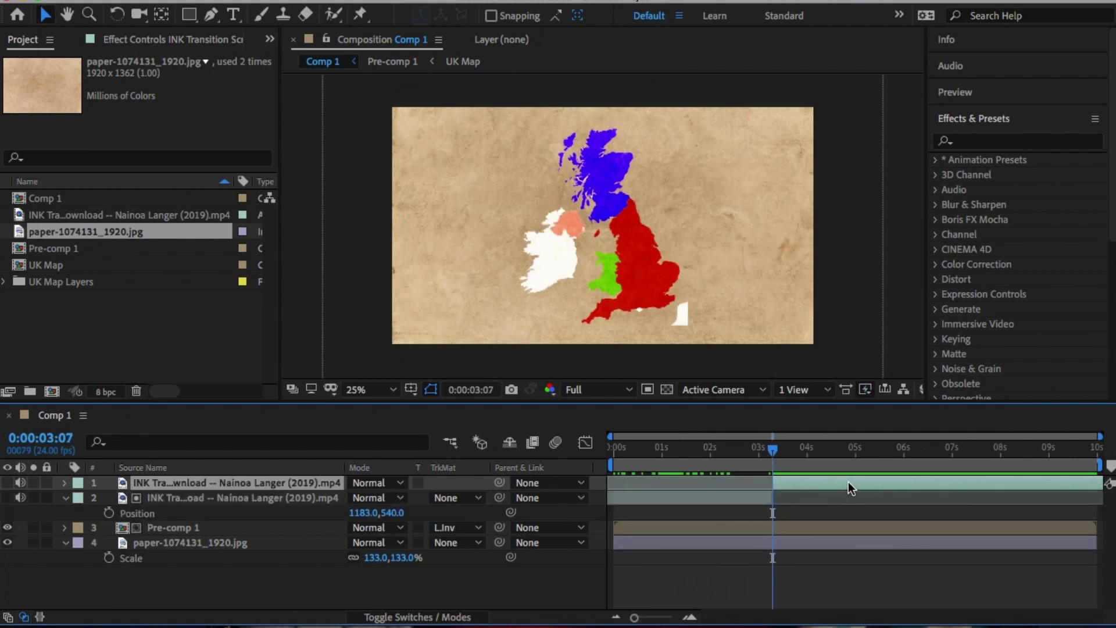
pyautogui.press('Delete')
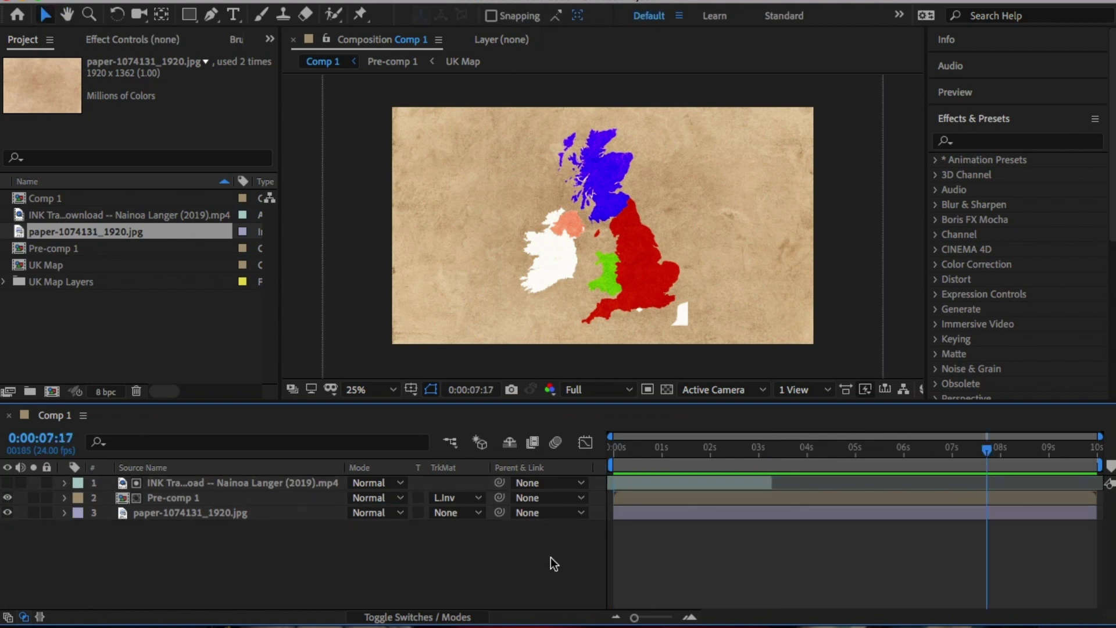
pyautogui.click(121, 497)
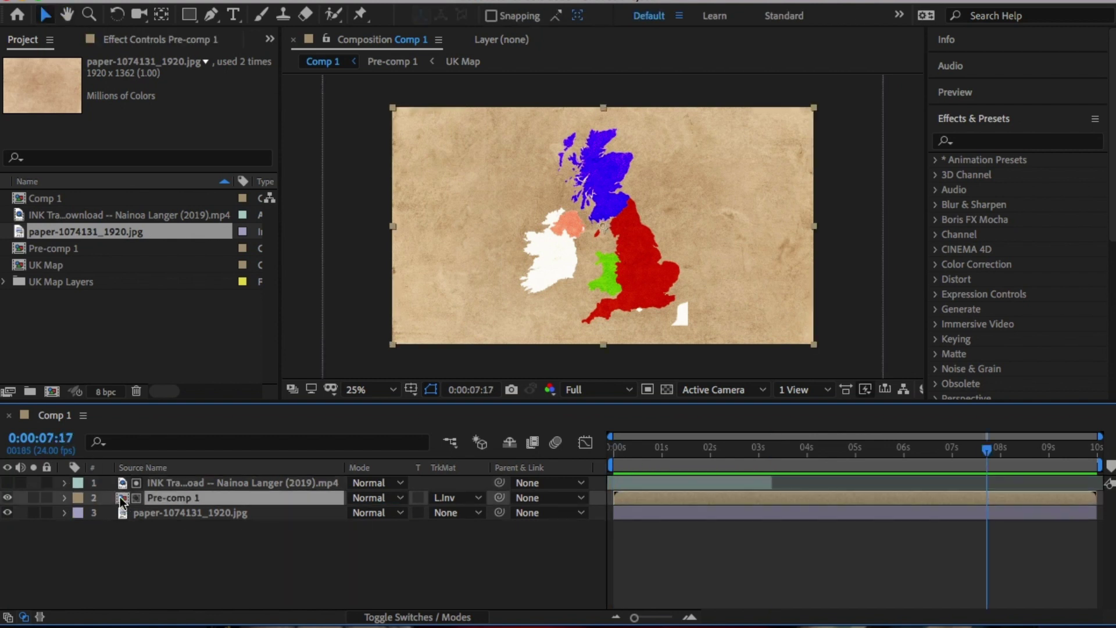
pyautogui.doubleClick(120, 496)
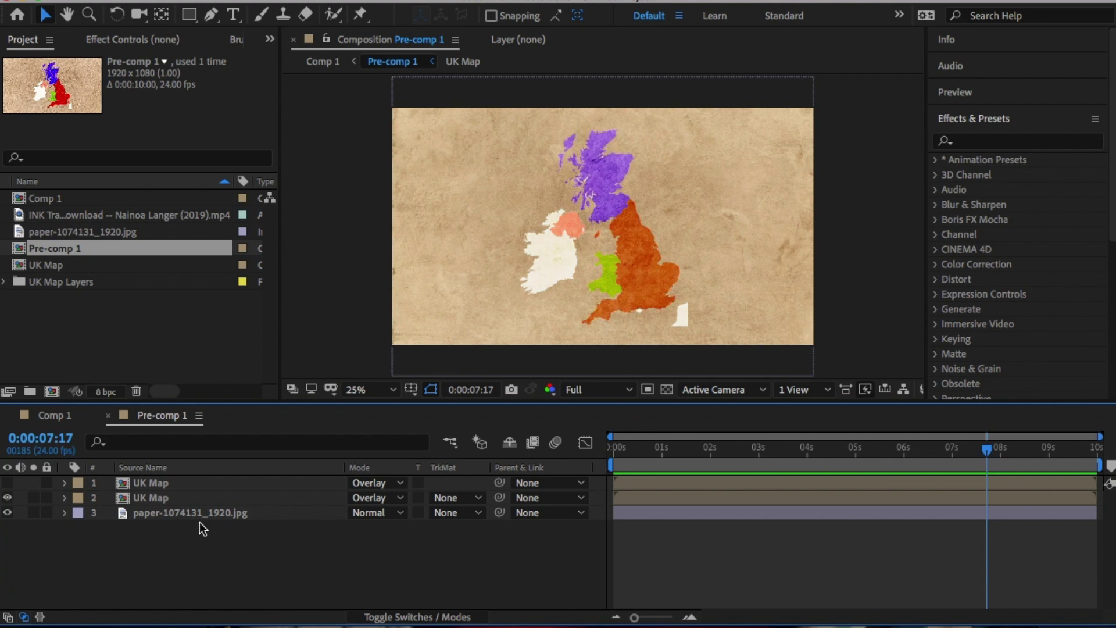
pyautogui.click(54, 415)
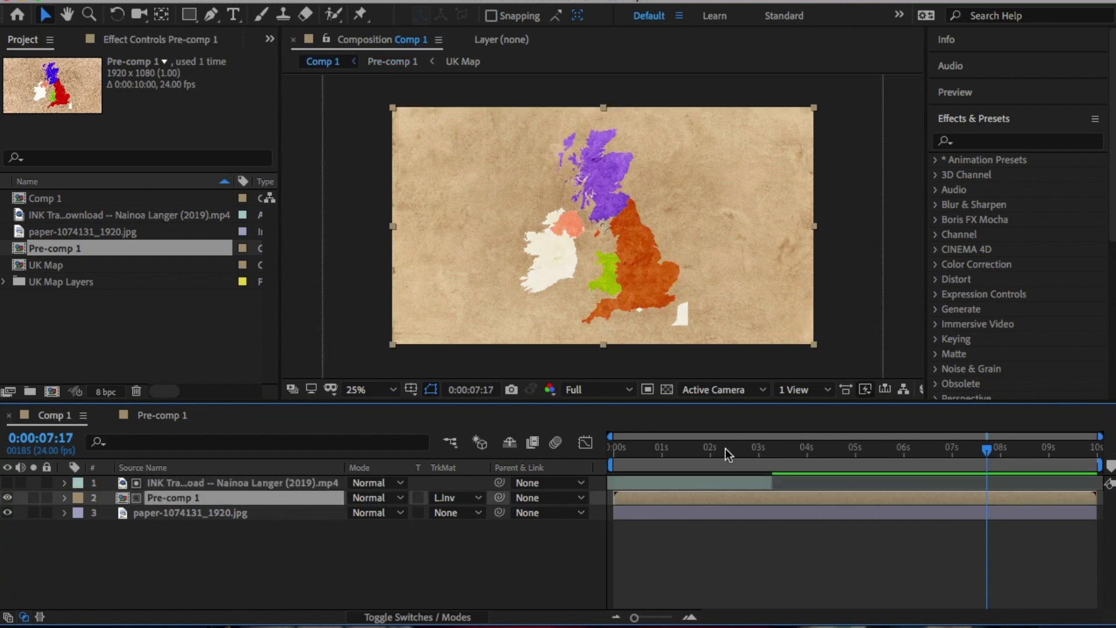